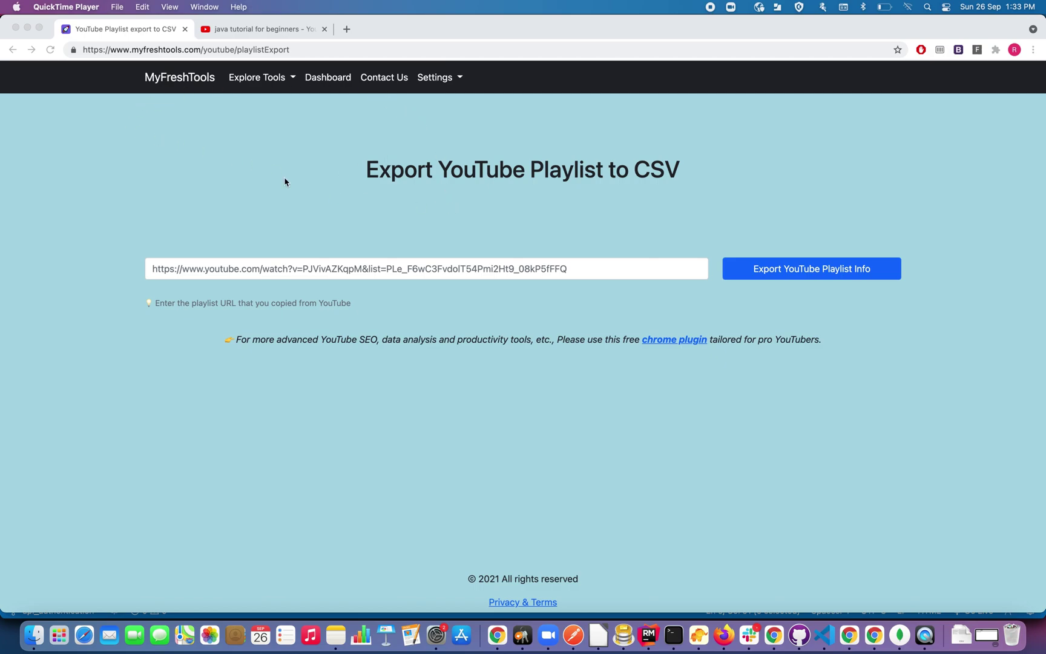
Step: Switch to the YouTube tab with the java tutorial search results
click(251, 30)
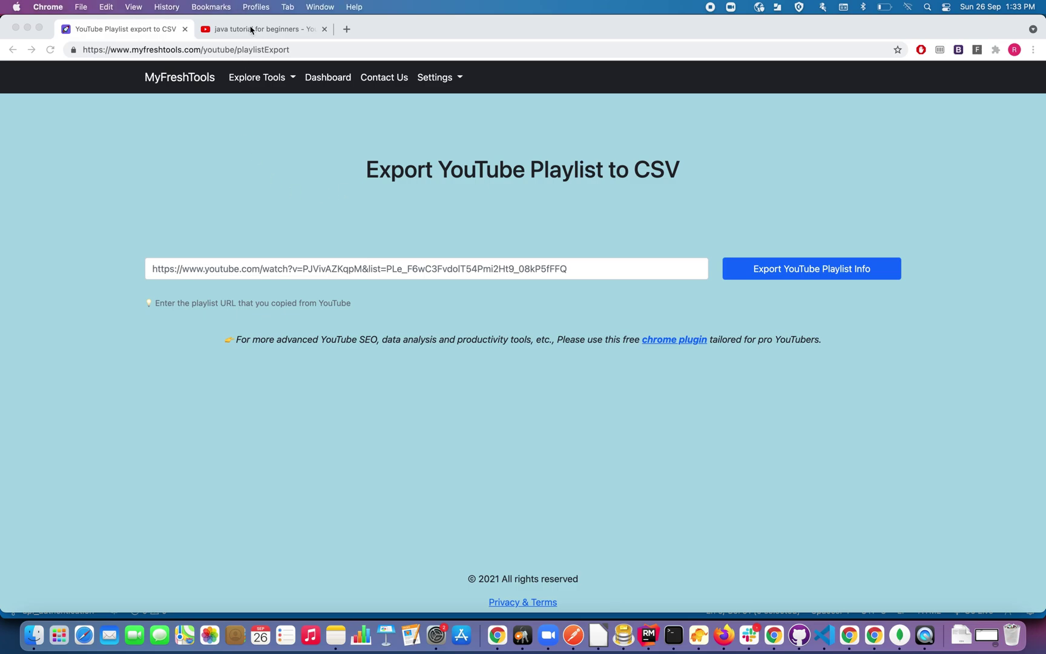
scroll(366, 227, down, 3)
scroll(366, 227, up, 3)
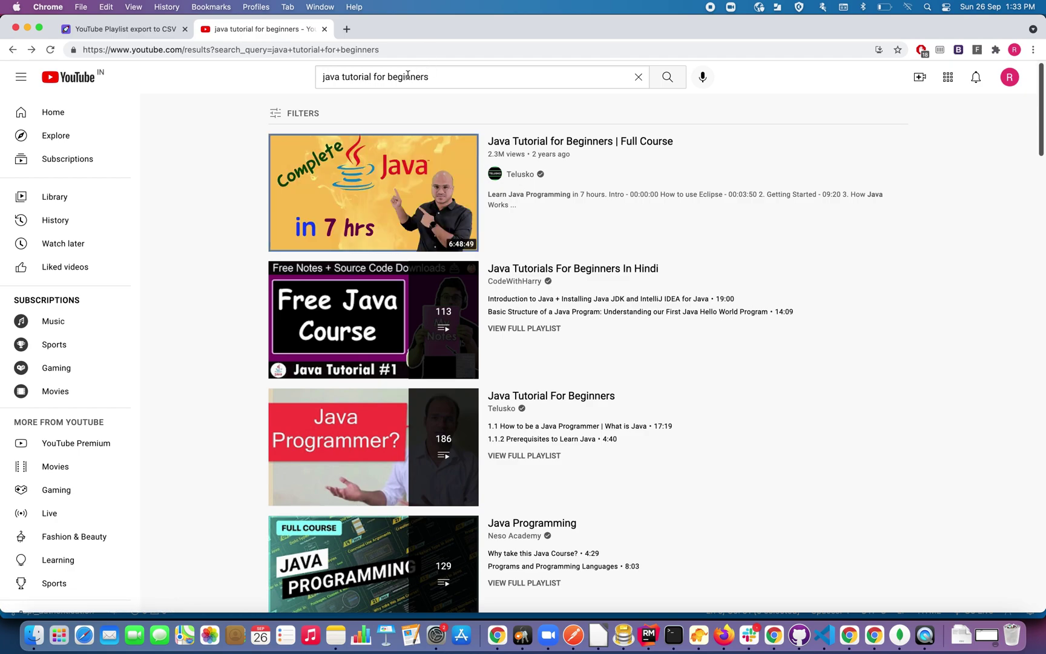
mouse_move(373, 193)
scroll(569, 166, down, 3)
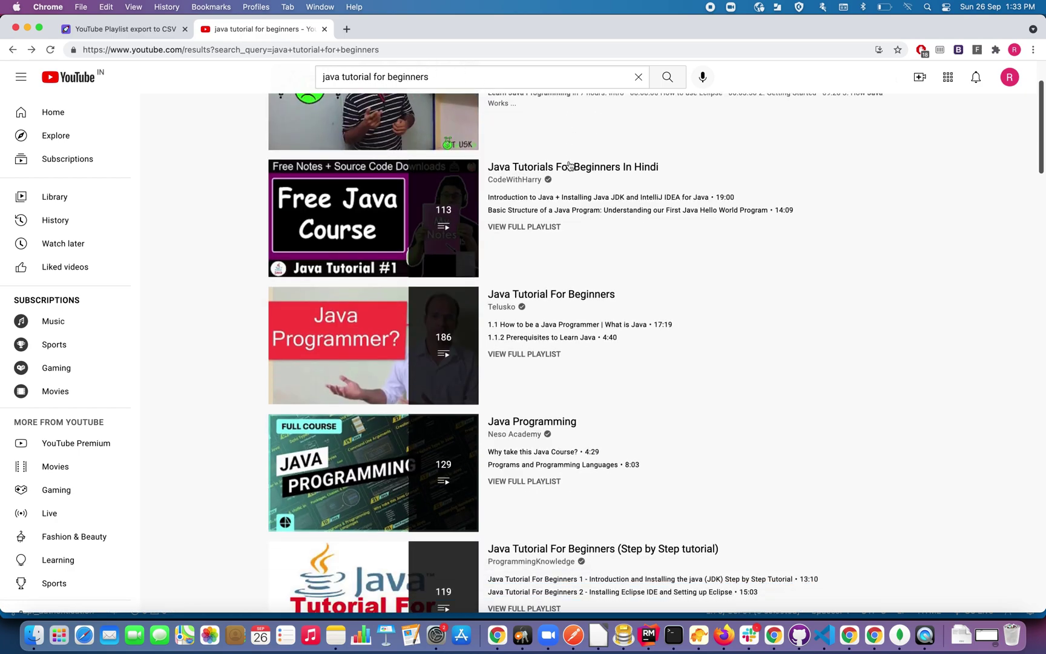
scroll(569, 167, down, 2)
scroll(569, 166, down, 2)
mouse_move(374, 345)
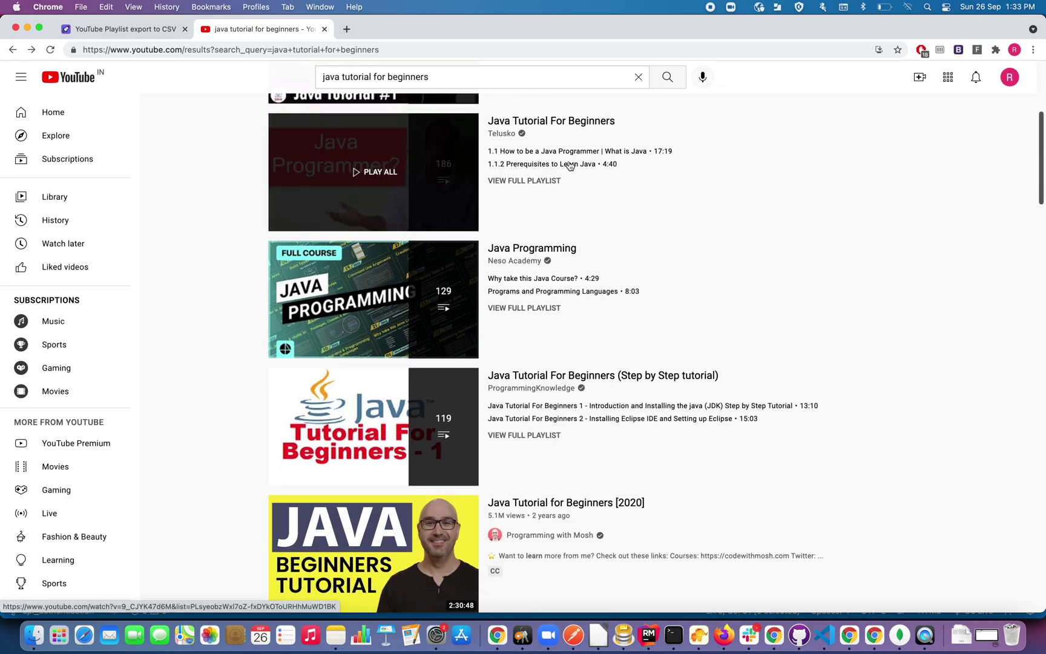
scroll(595, 237, down, 1)
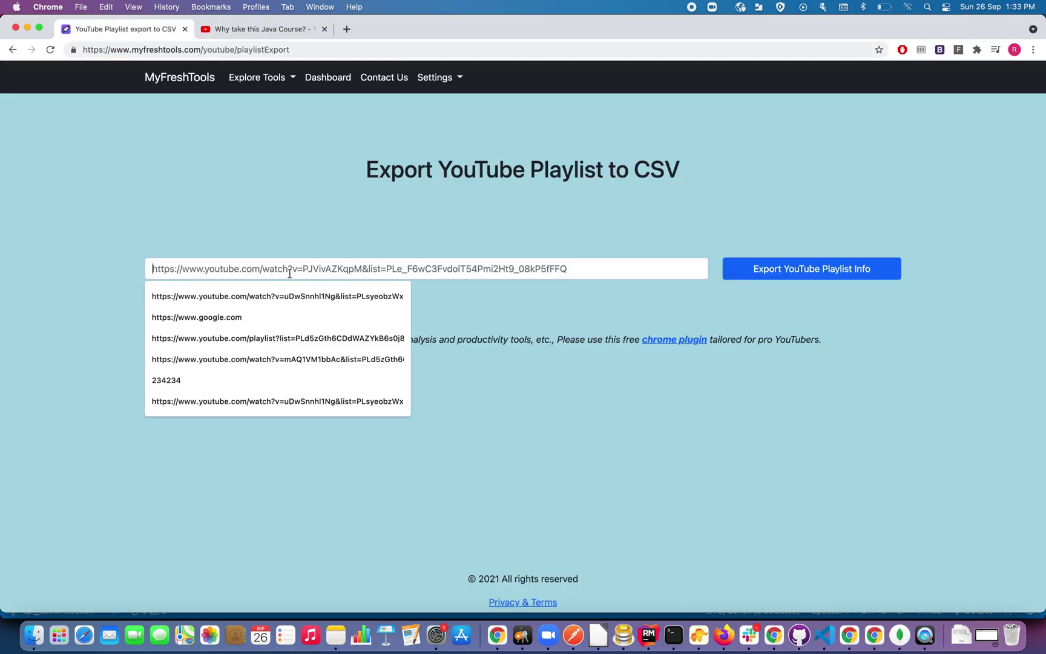
Step: Export the pasted Neso Academy playlist link to CSV and reveal the download in Finder
text(https://www.youtube.com/watch?v=VHbSopMyc4M&list=PLBlnK6fEyqRjKA_NuK9mHmlk0dZzuP1P5&ab_channel=NesoAcademy)
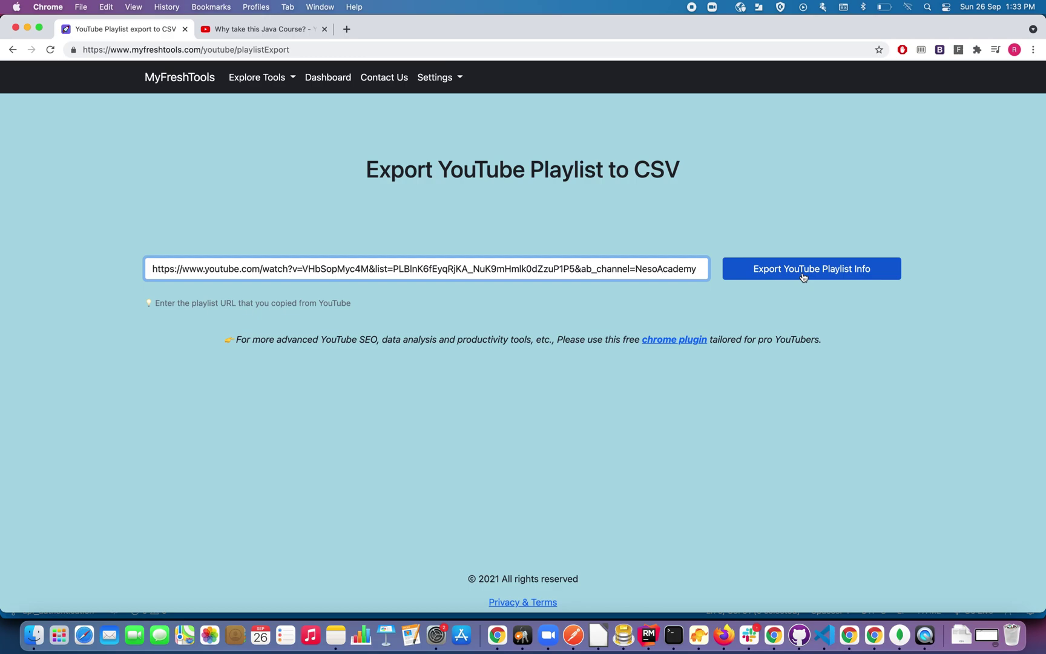
click(797, 276)
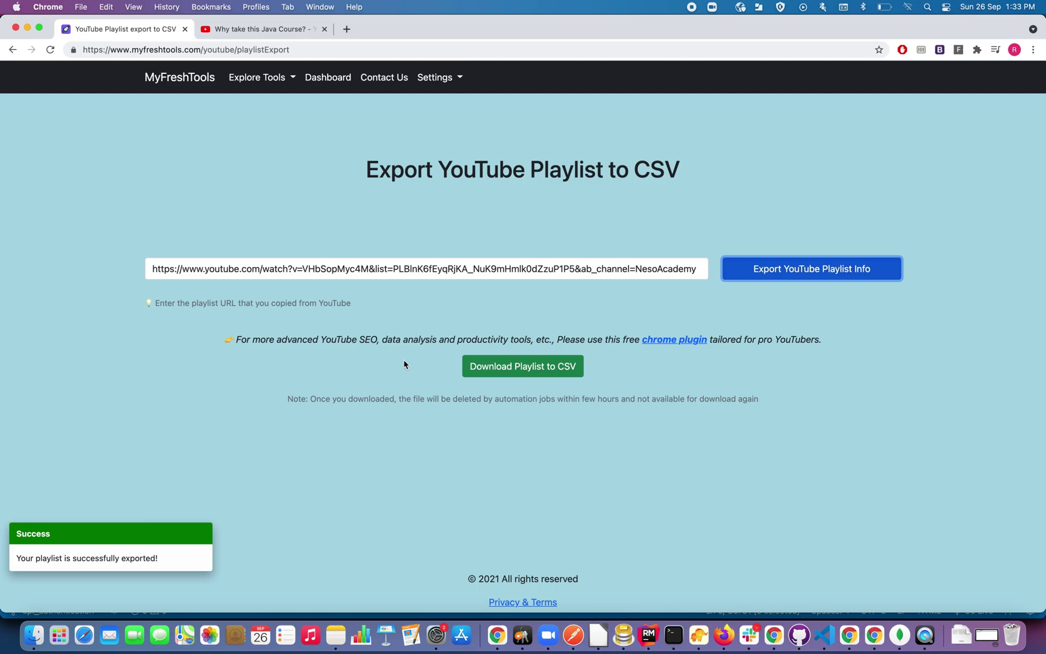
click(524, 370)
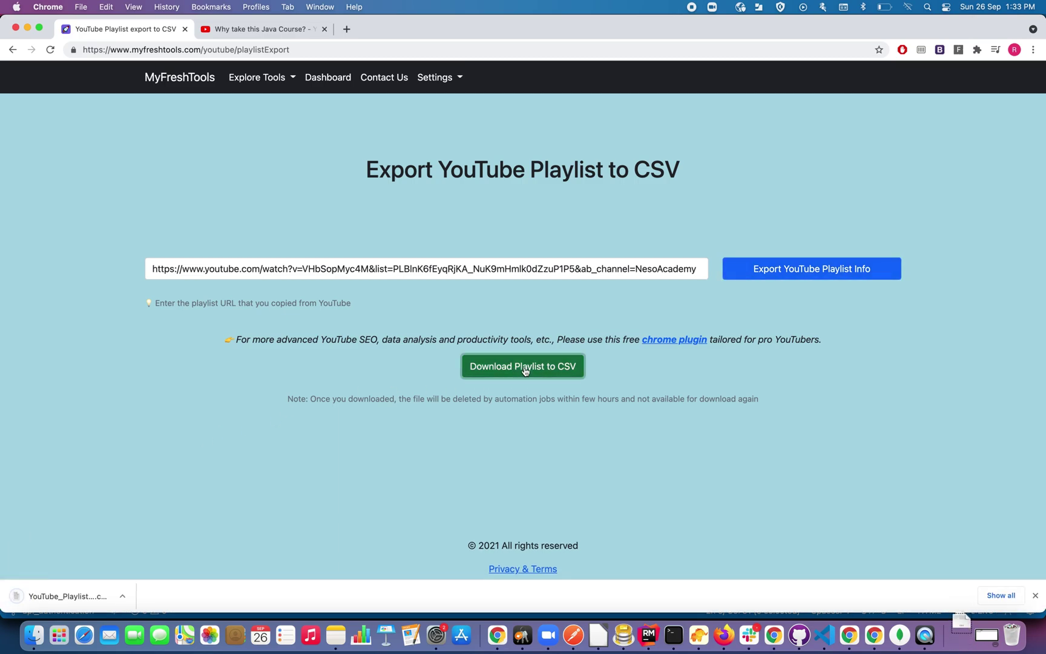
click(125, 599)
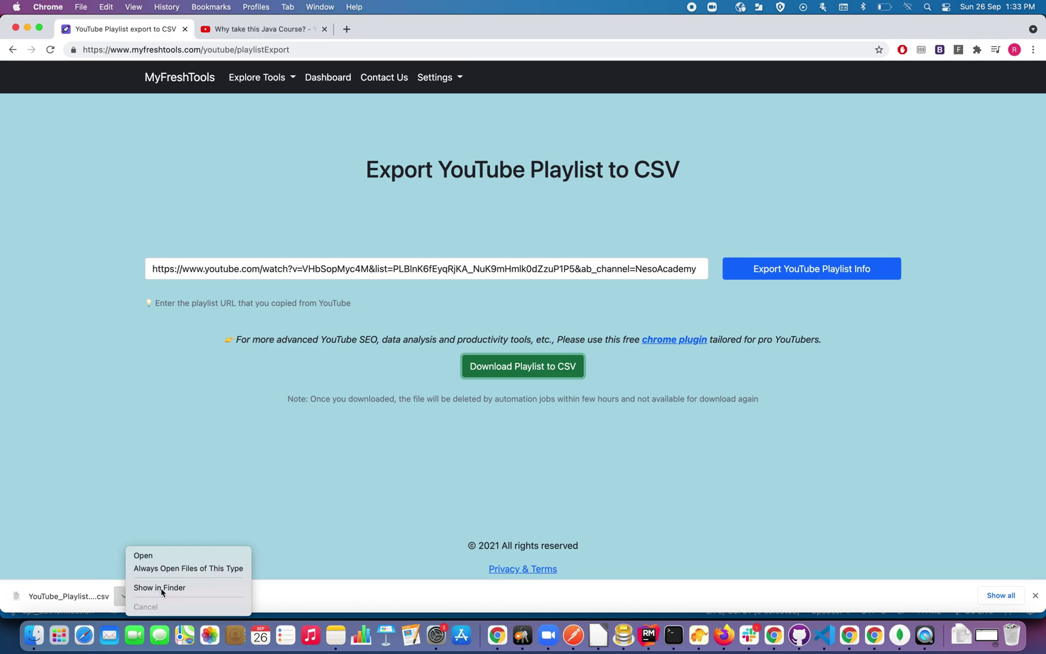
click(175, 587)
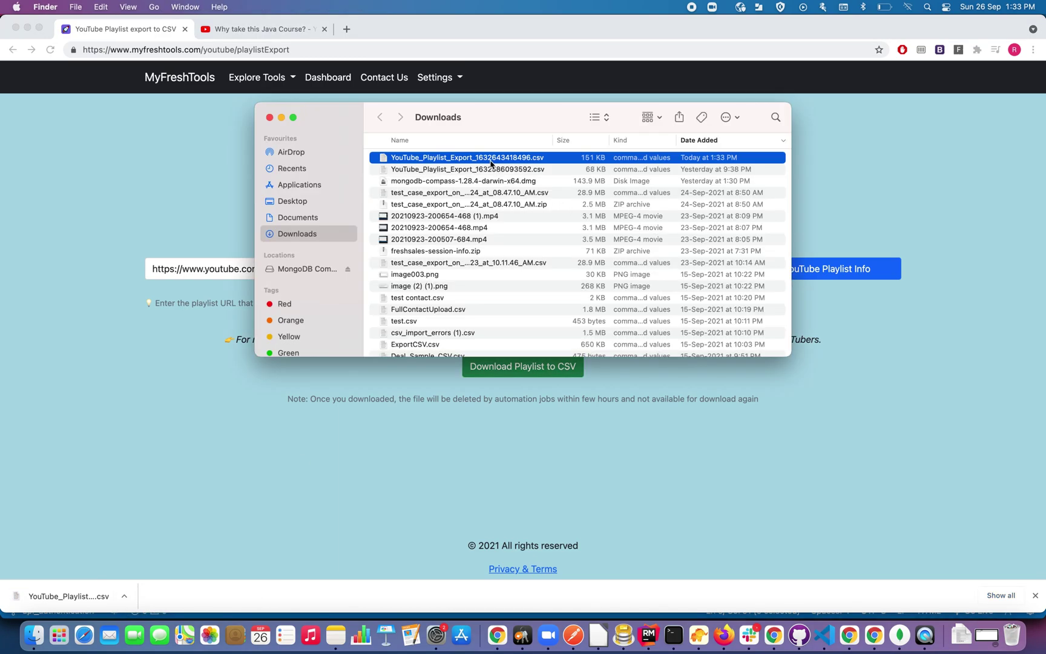
Step: Open the playlist CSV in Calc with default import settings and widen column B
double_click(490, 161)
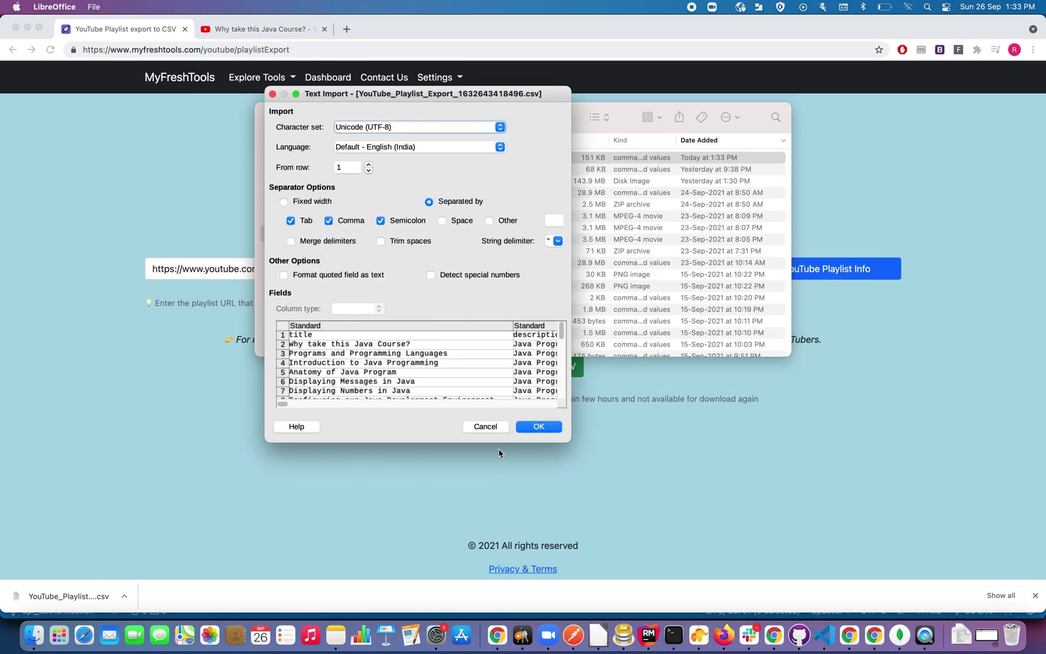
click(538, 434)
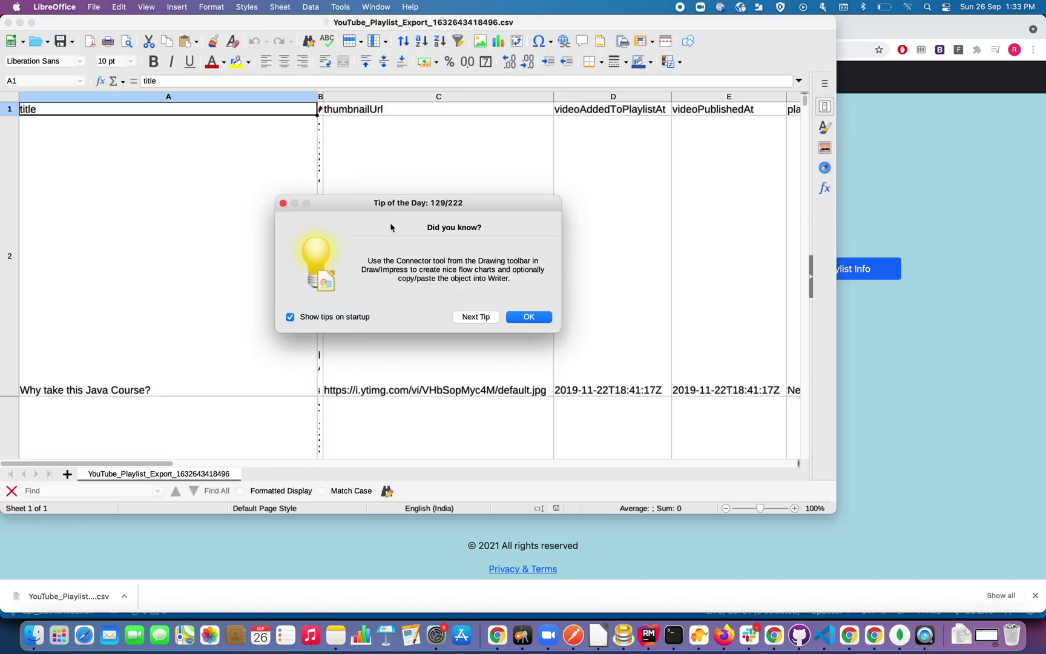
click(528, 317)
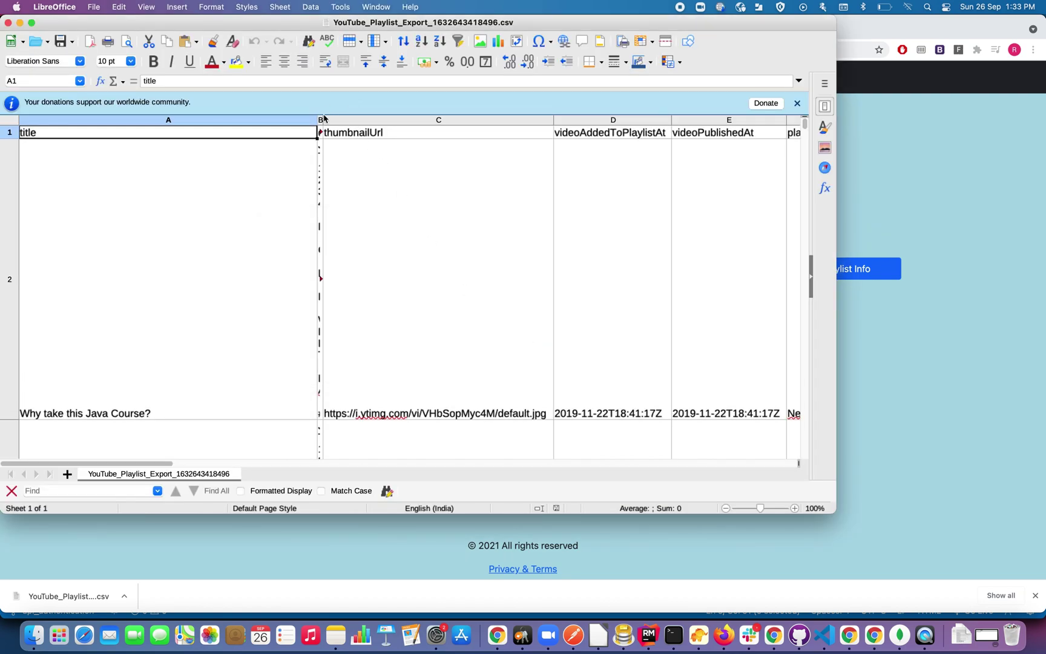
drag(324, 120, 667, 121)
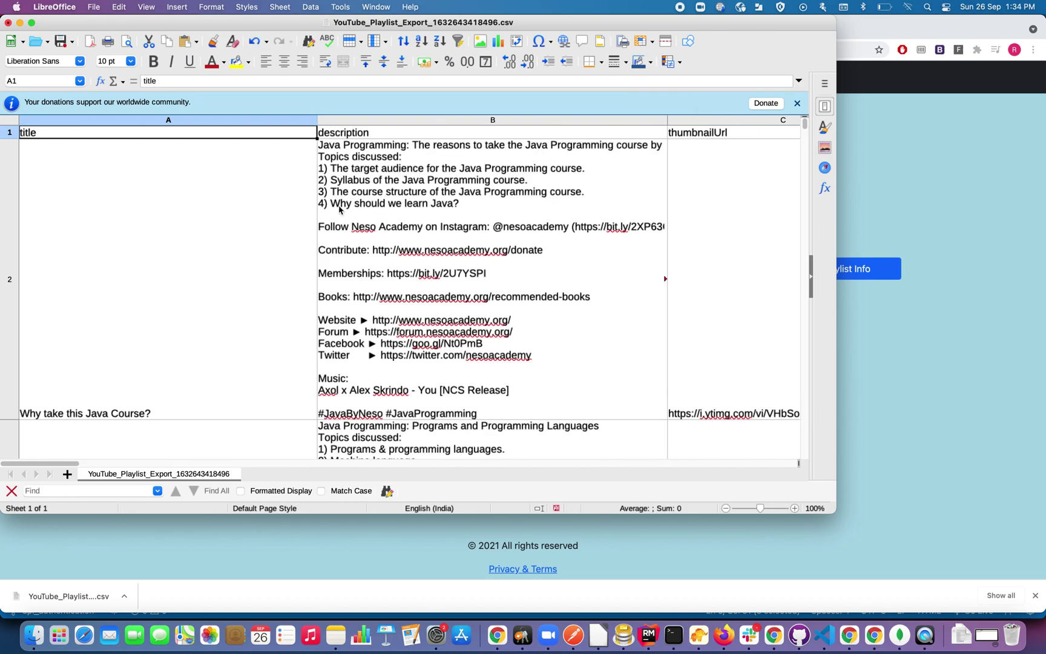
Step: Check row 2 and the Classes and Objects (Exercise 4) rows, then return to MyFreshTools
click(224, 244)
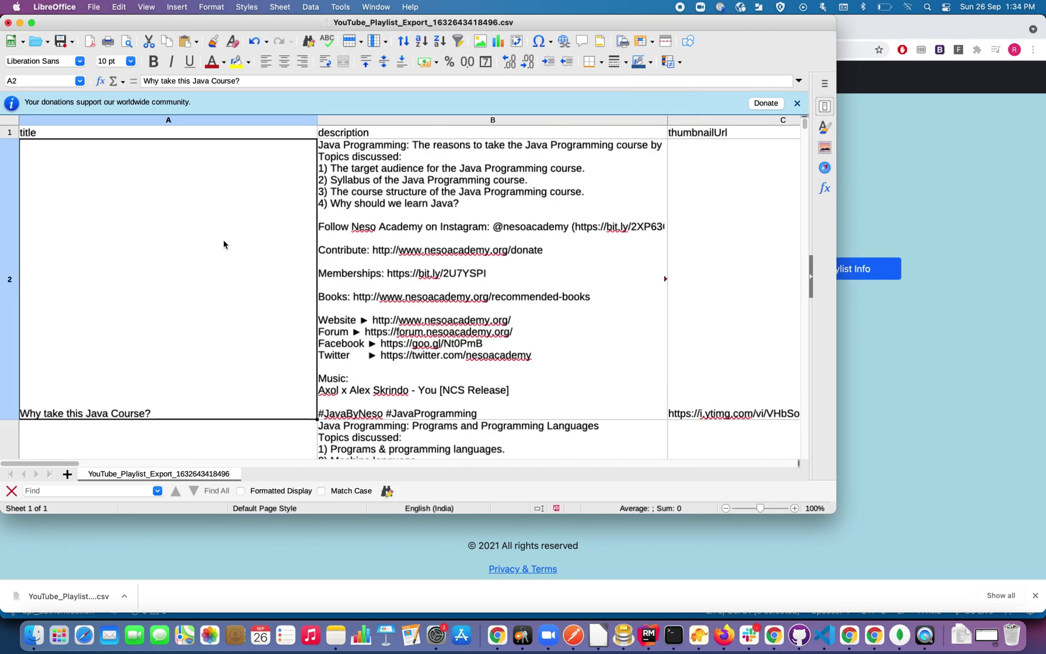
key(Right)
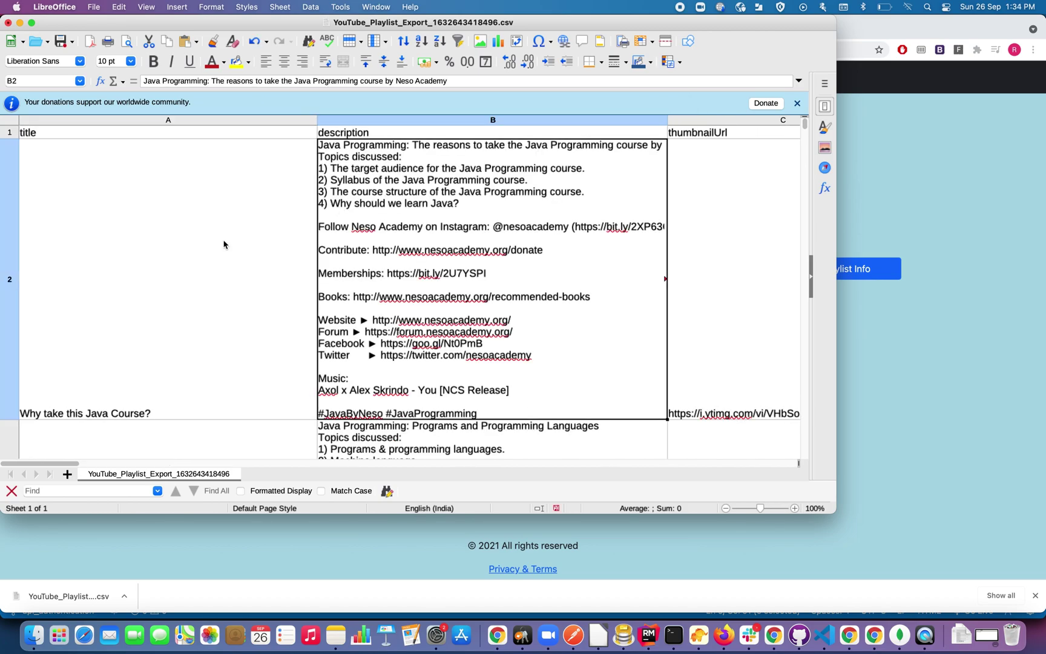
scroll(224, 244, down, 4)
scroll(224, 245, down, 4)
scroll(224, 244, down, 4)
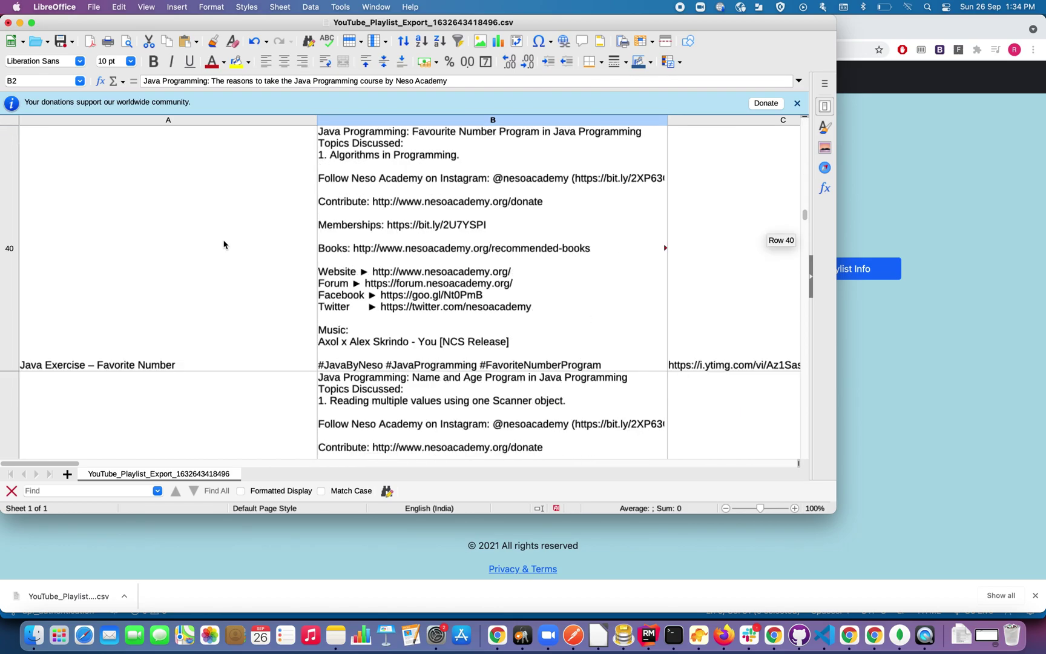
scroll(225, 244, down, 4)
scroll(223, 244, down, 4)
scroll(224, 244, down, 4)
scroll(224, 244, down, 4)
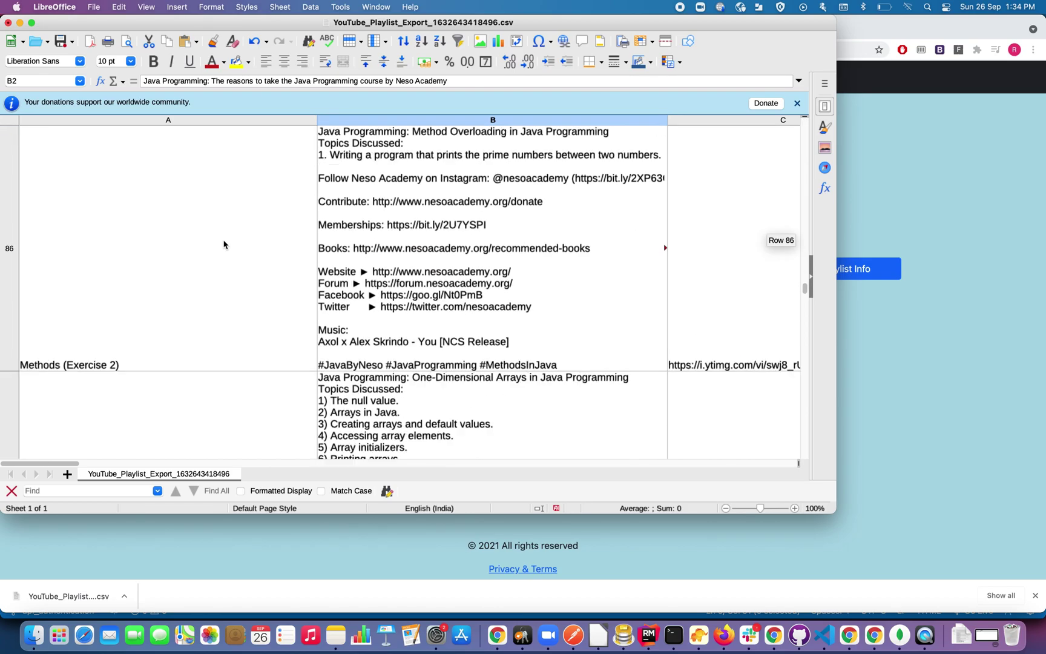
scroll(224, 245, down, 4)
scroll(224, 244, down, 4)
scroll(224, 244, down, 4)
scroll(224, 244, down, 4)
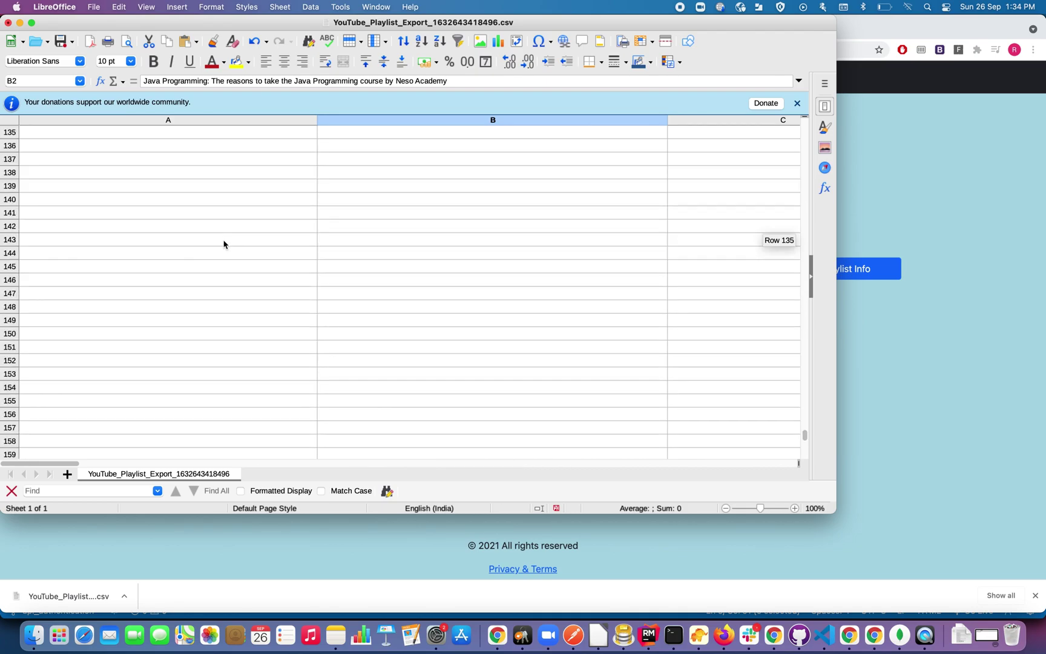
scroll(224, 245, up, 3)
scroll(224, 244, up, 2)
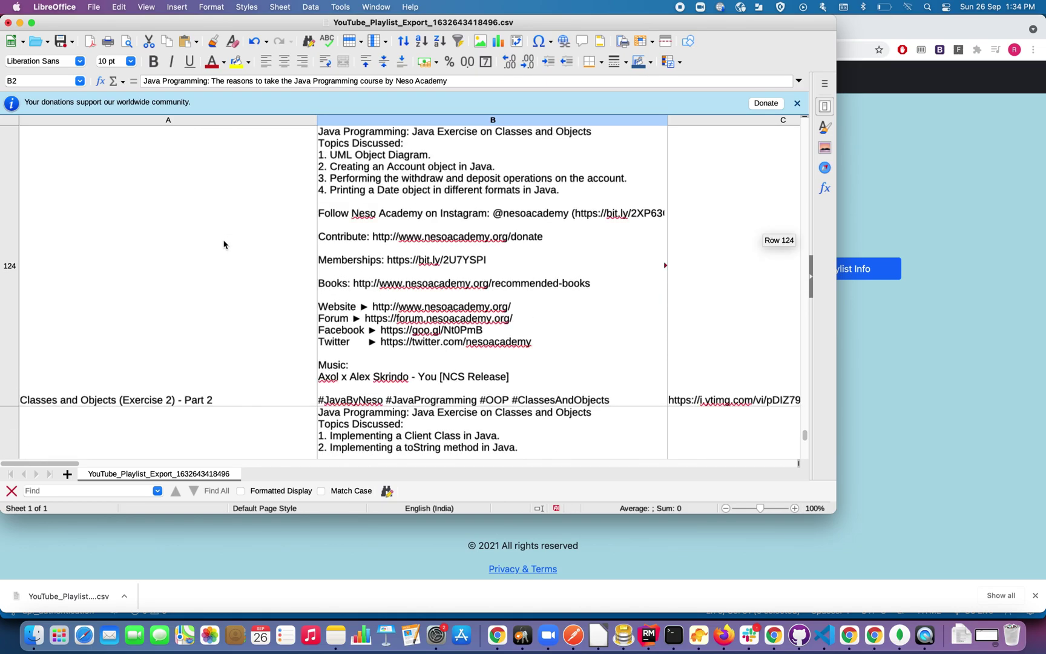
scroll(210, 289, down, 3)
scroll(210, 289, up, 2)
click(210, 290)
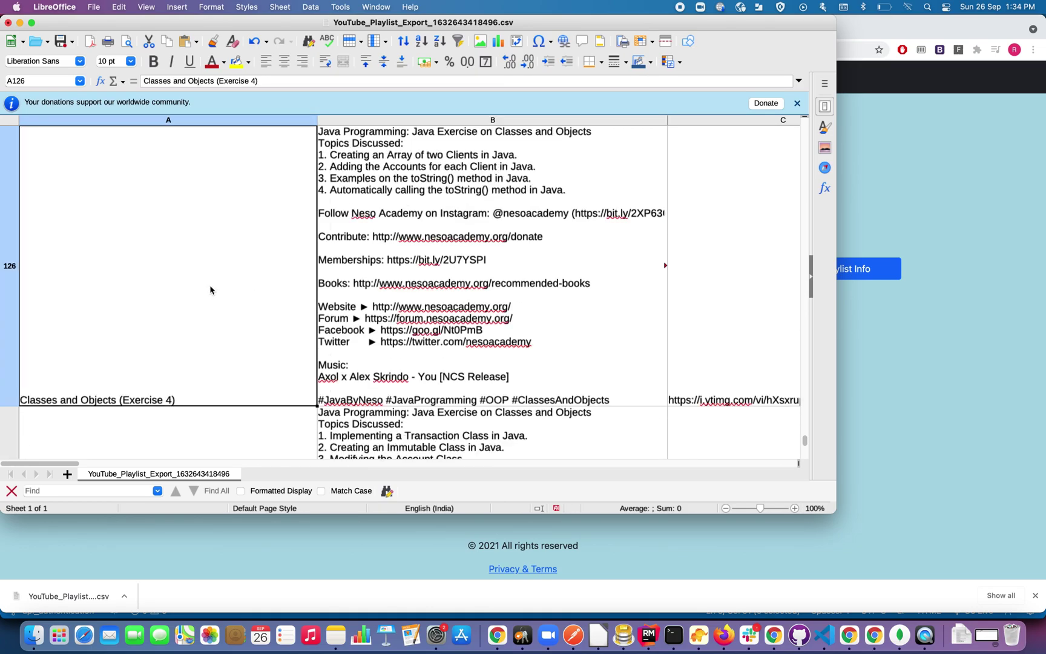
key(Down)
key(Down)
key(Down)
key(Down)
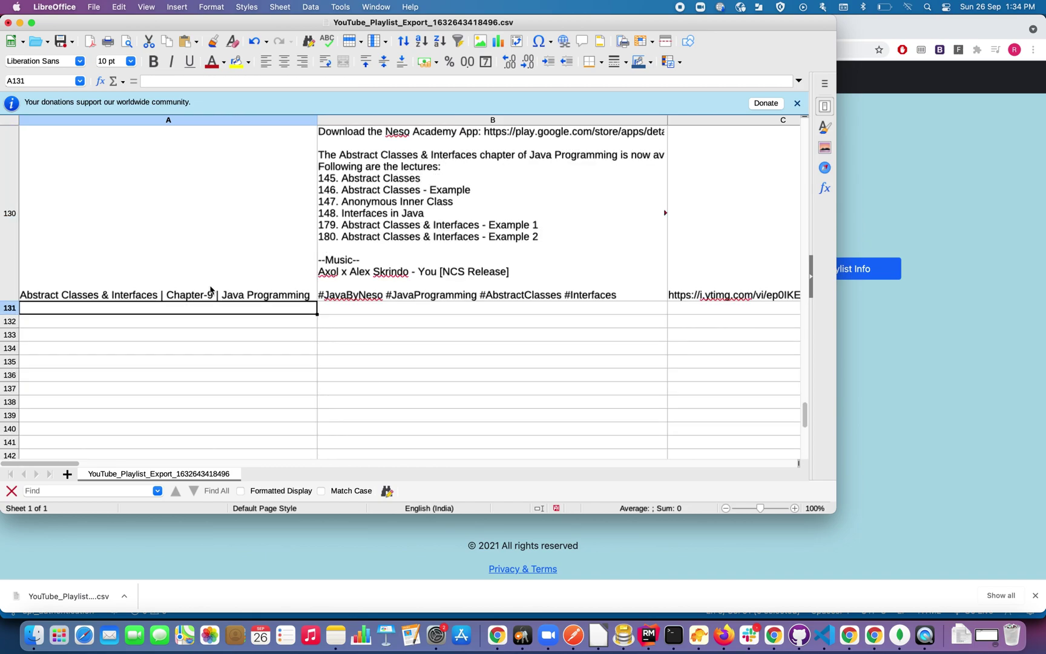
click(891, 131)
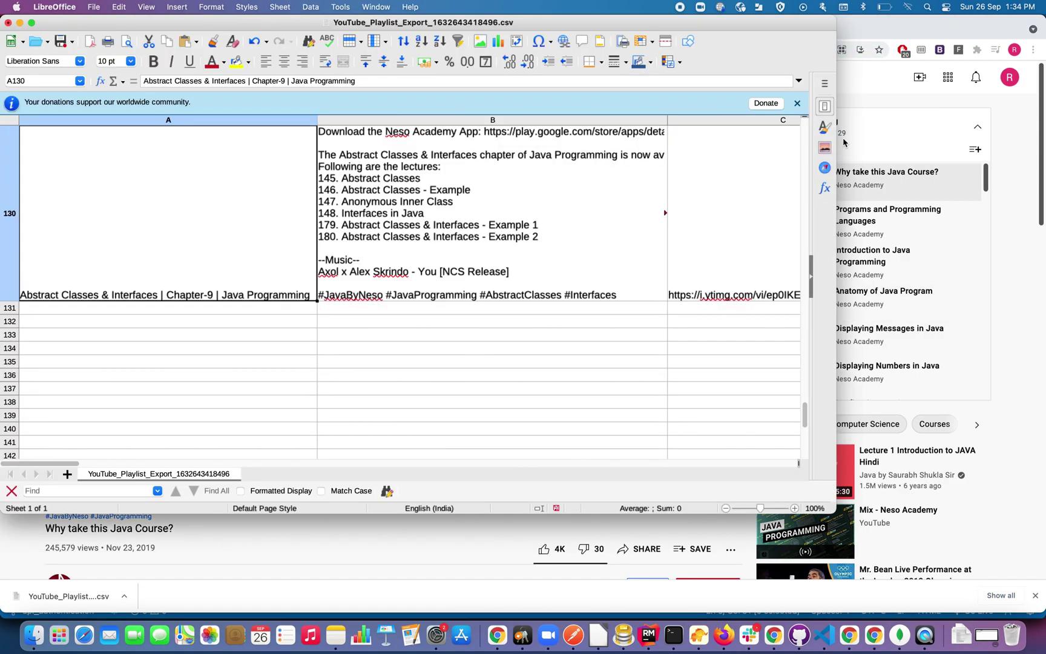
scroll(491, 219, up, 15)
Step: Review A2's title, description, thumbnail, publish date, channel, owner and video id
click(162, 246)
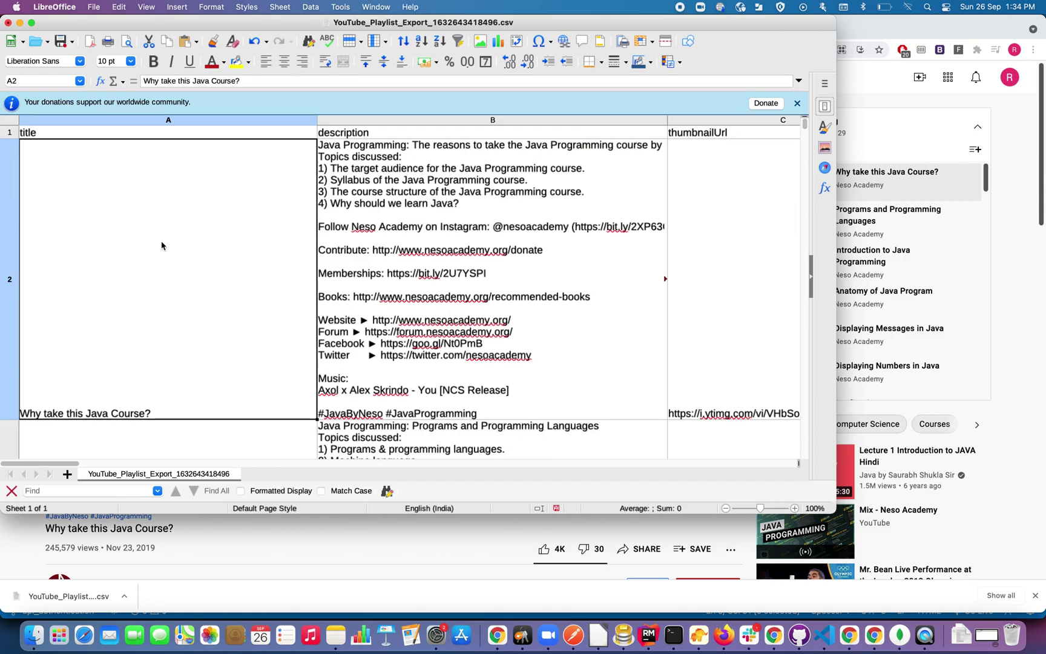
key(Right)
key(Right)
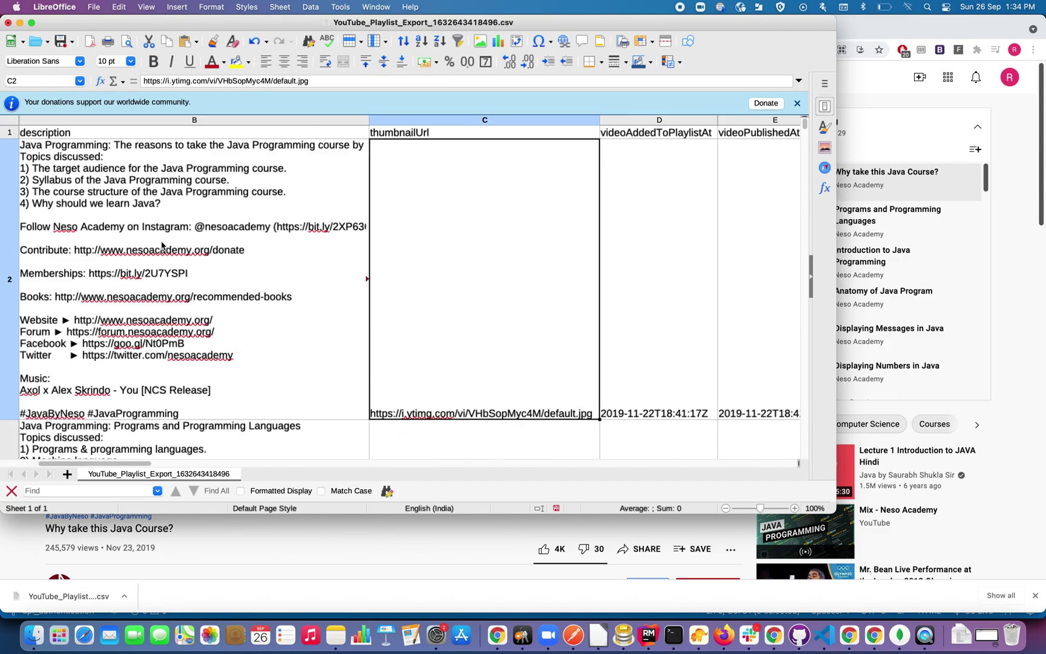
key(Right)
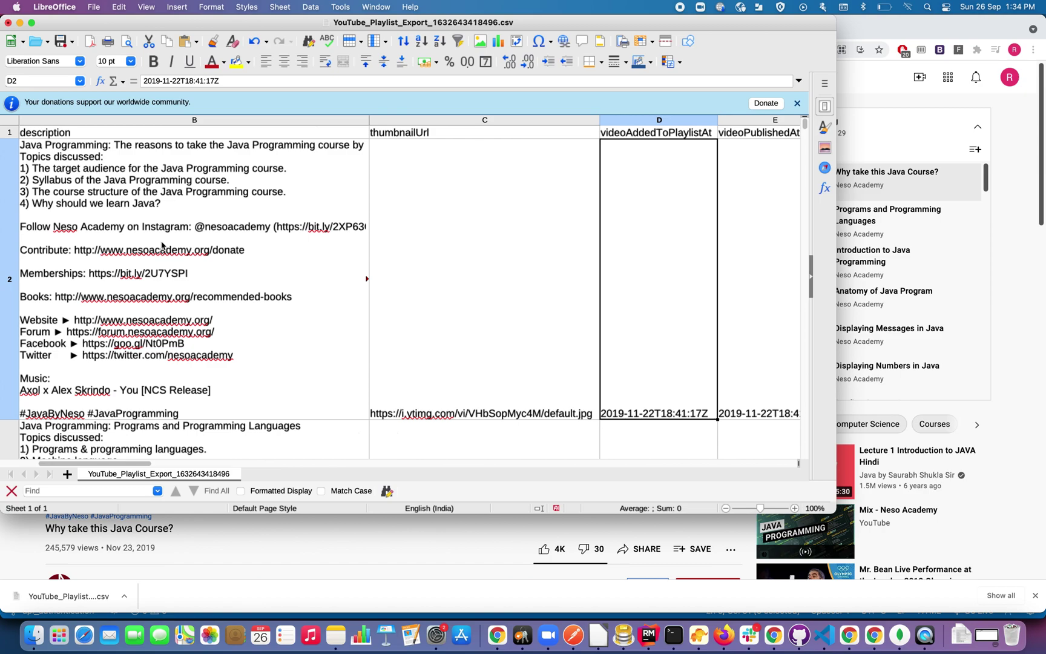
key(Right)
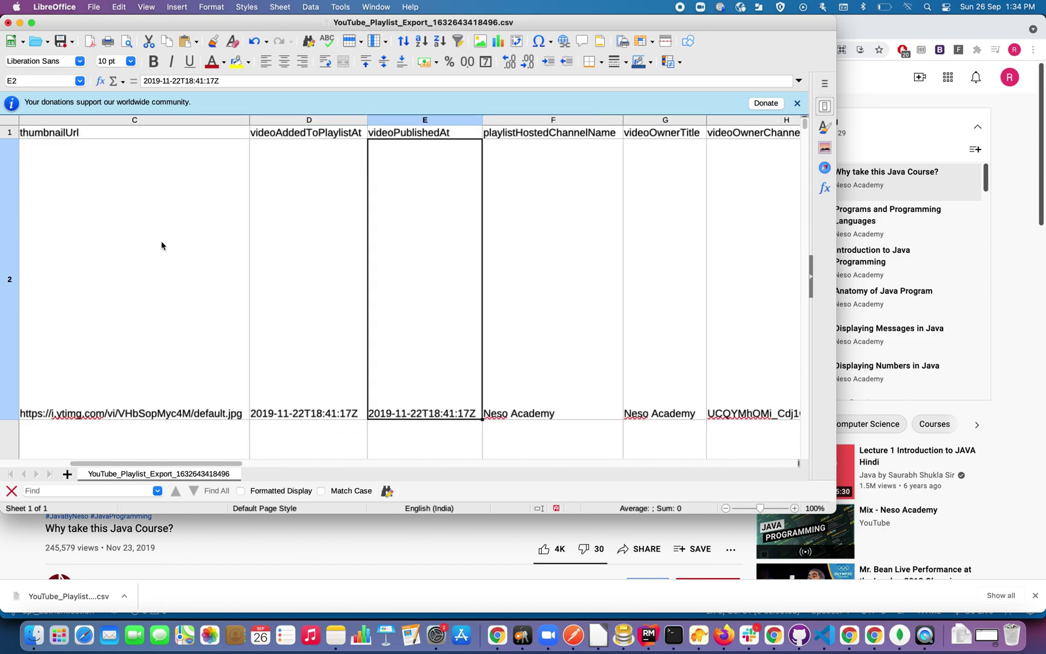
key(Right)
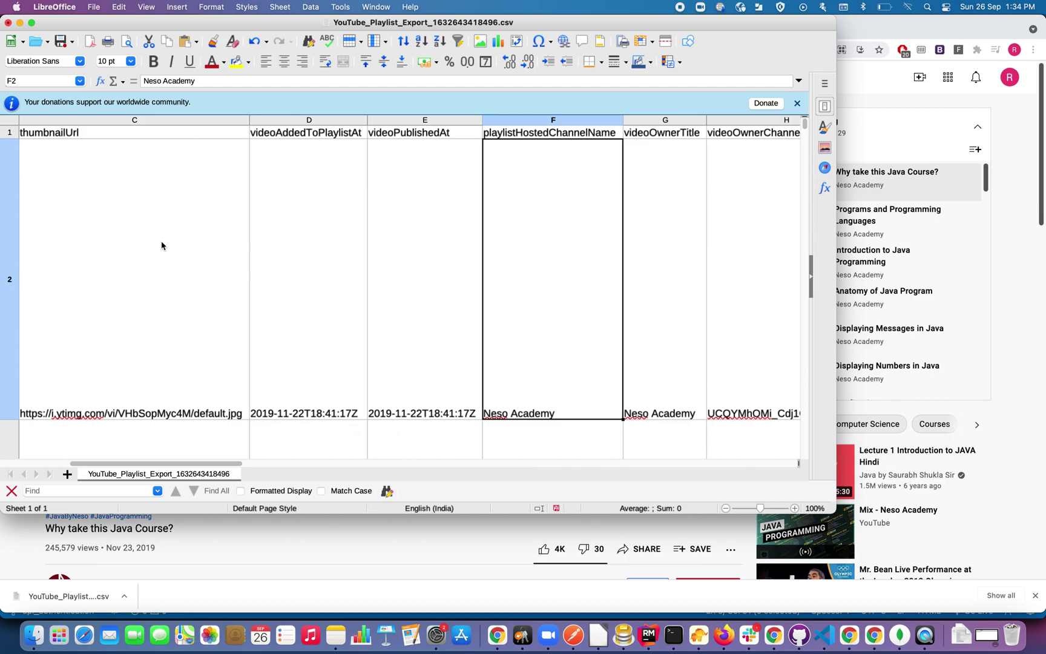
key(Right)
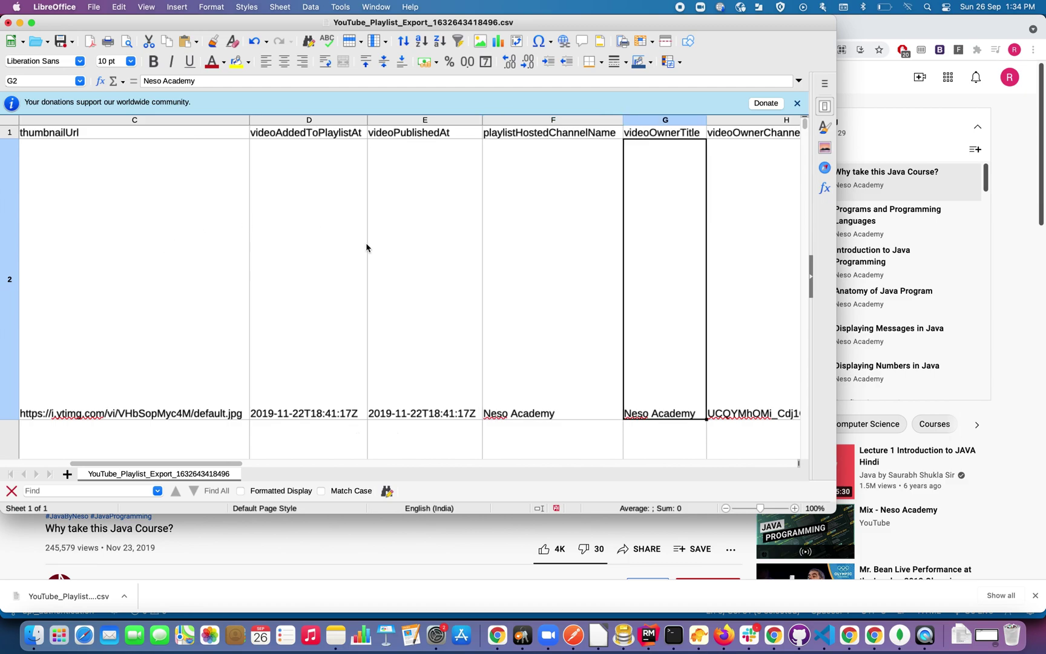
key(Right)
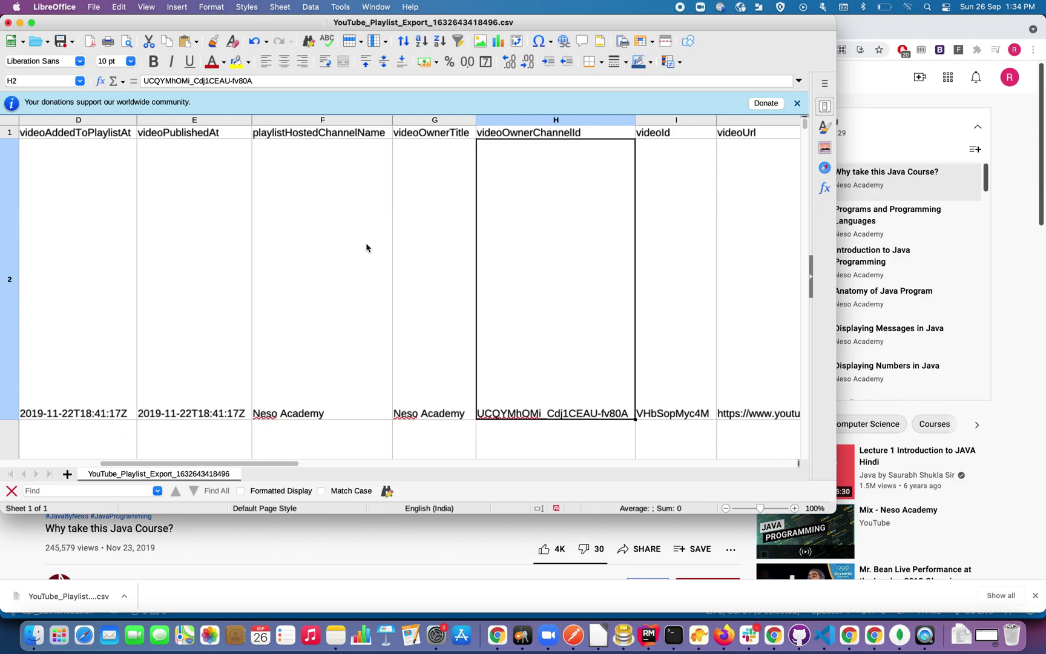
key(Right)
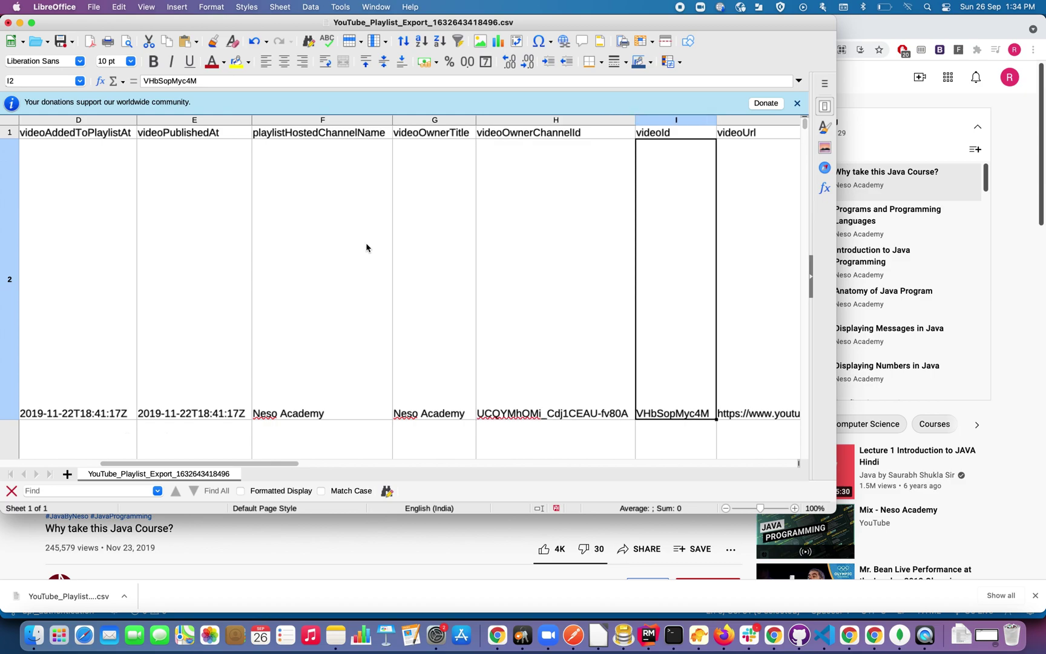
Step: Review the video URL, tags, category 27, en-GB audio, 245533 views, 4049 likes, 233 comments
key(Right)
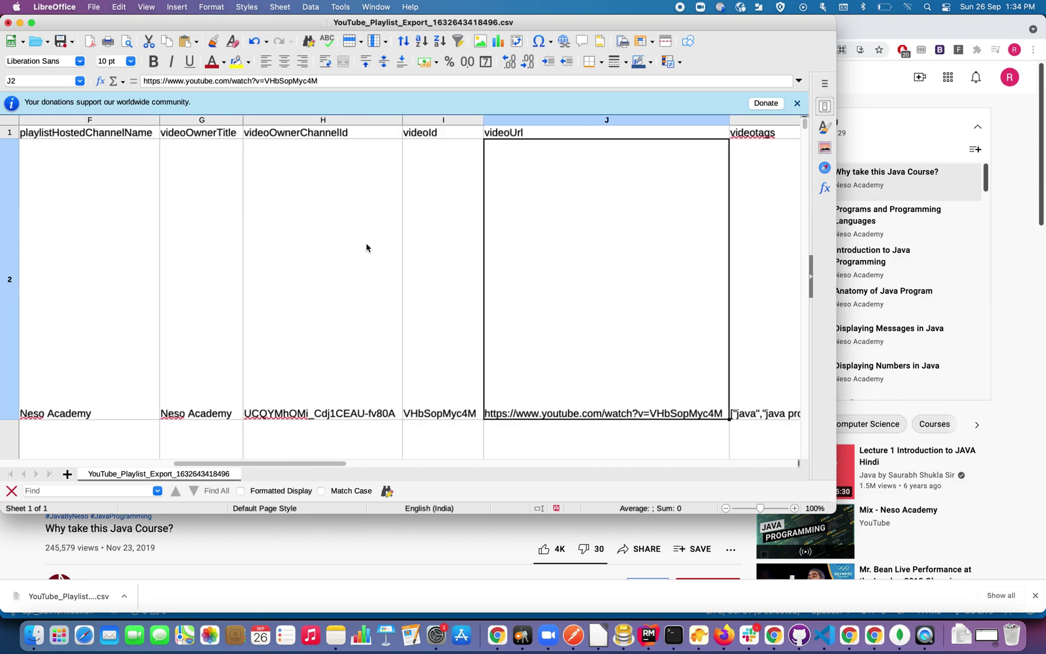
key(Right)
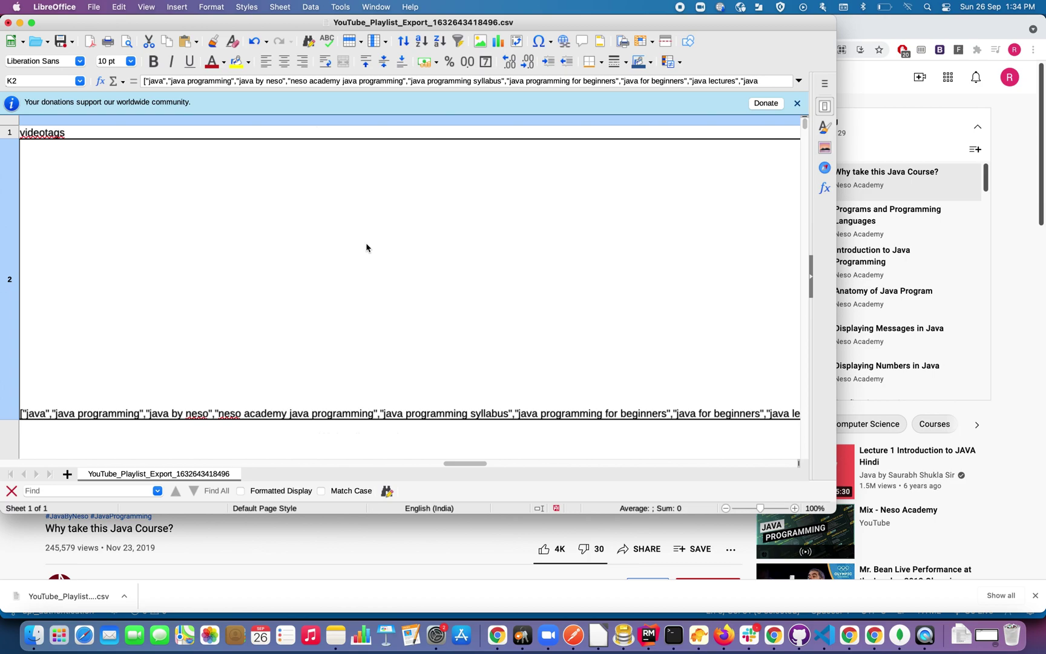
key(Right)
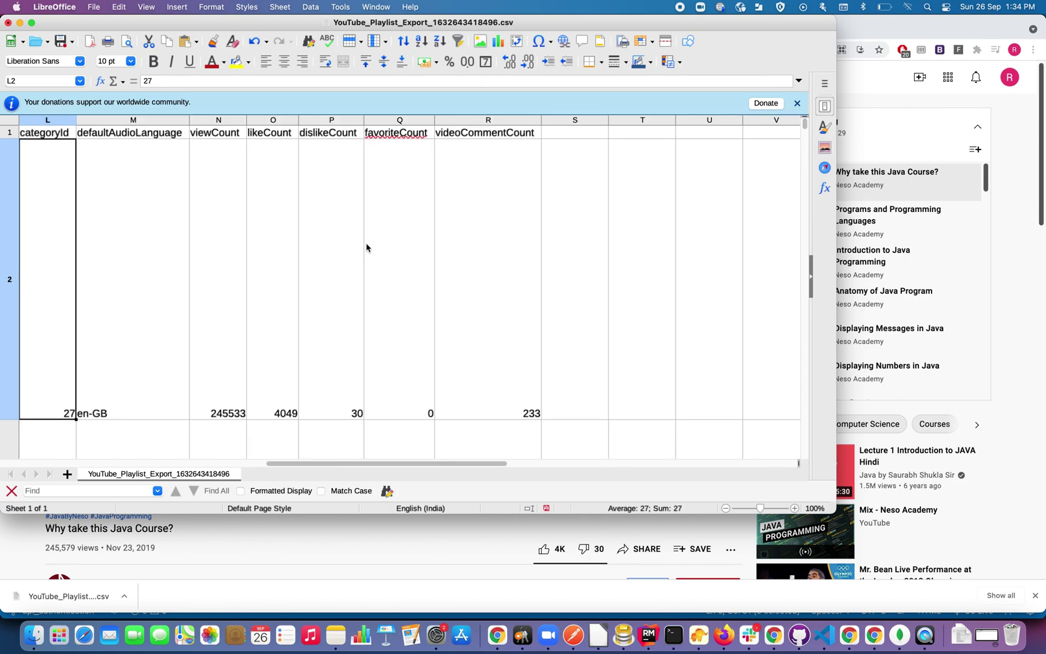
key(Right)
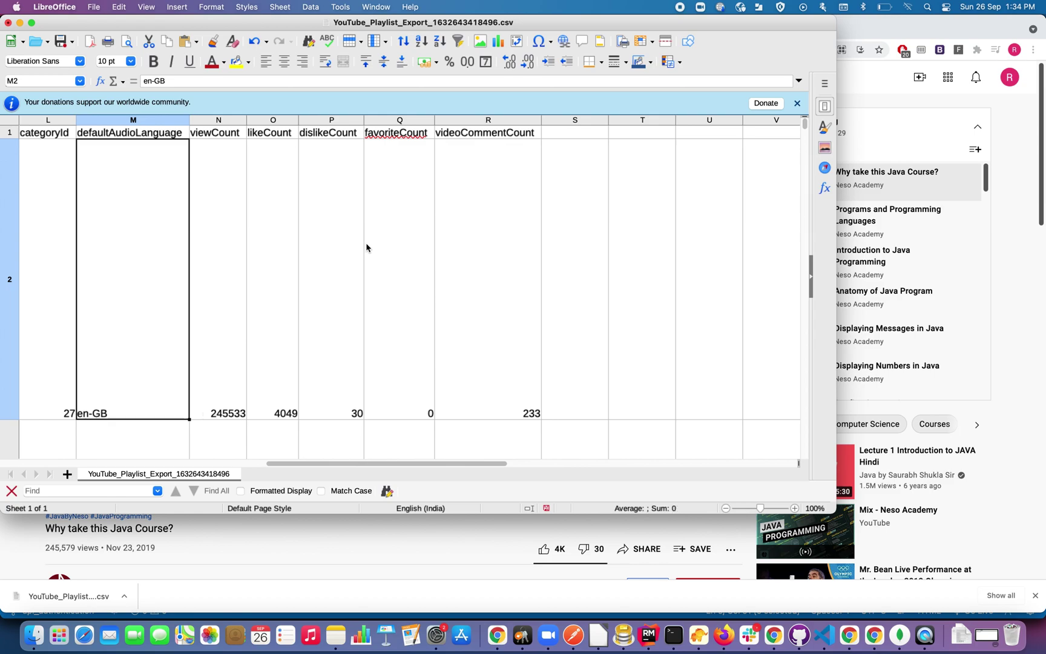
key(Right)
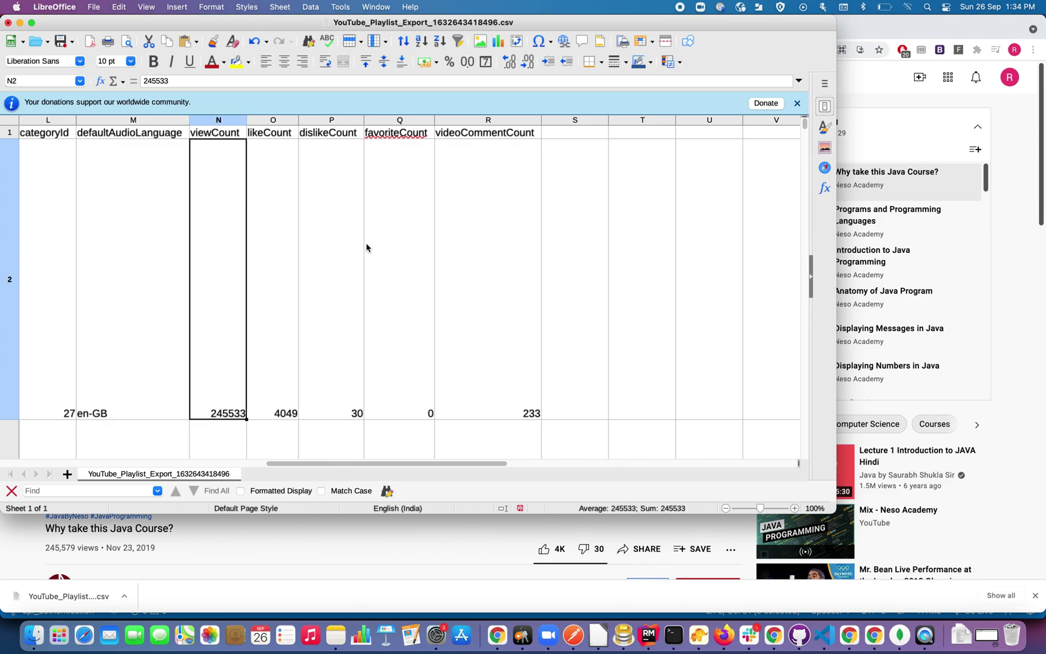
key(Right)
key(Right)
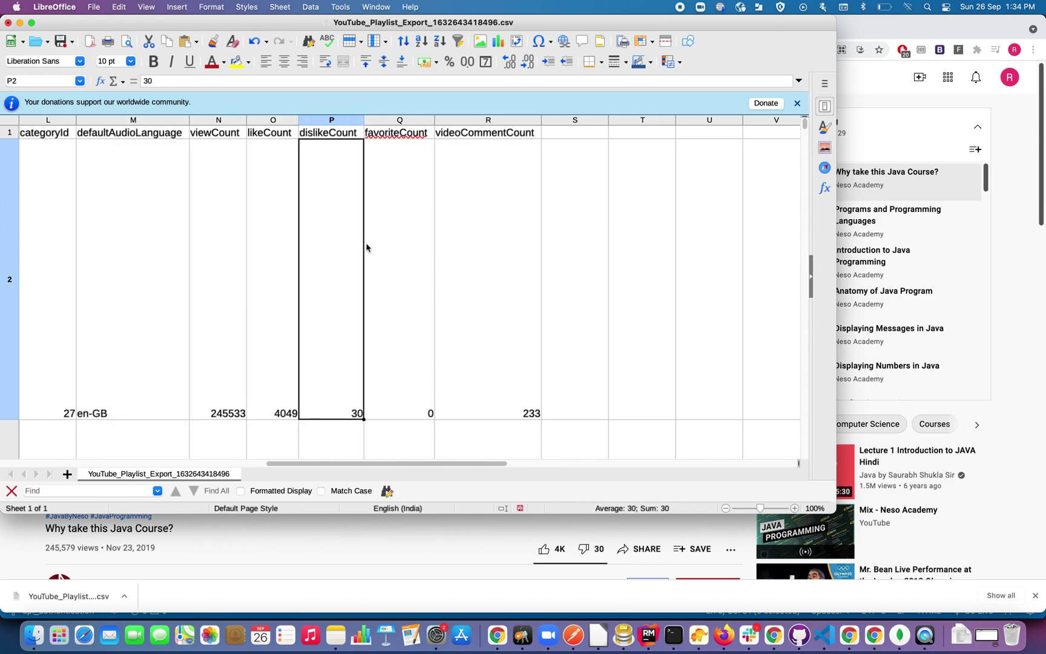
key(Right)
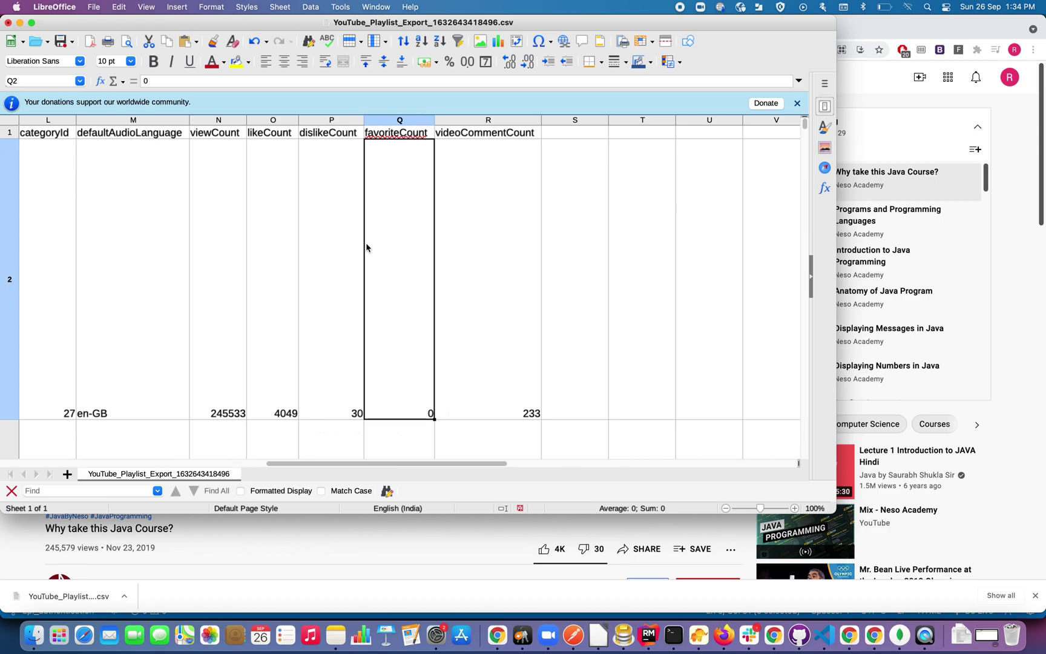
key(Right)
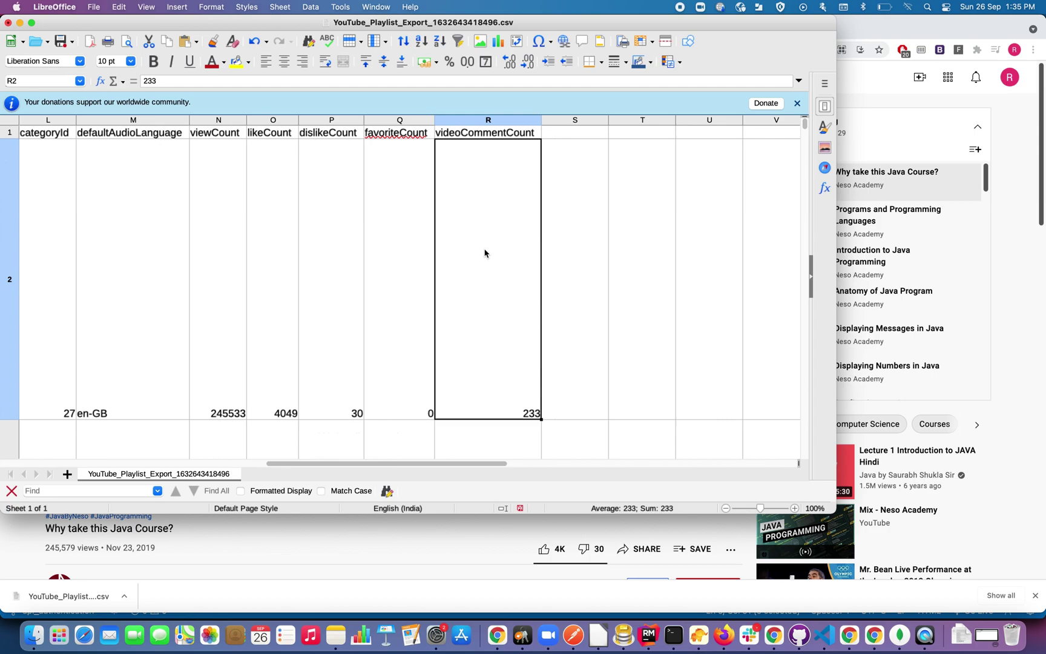
scroll(494, 232, down, 10)
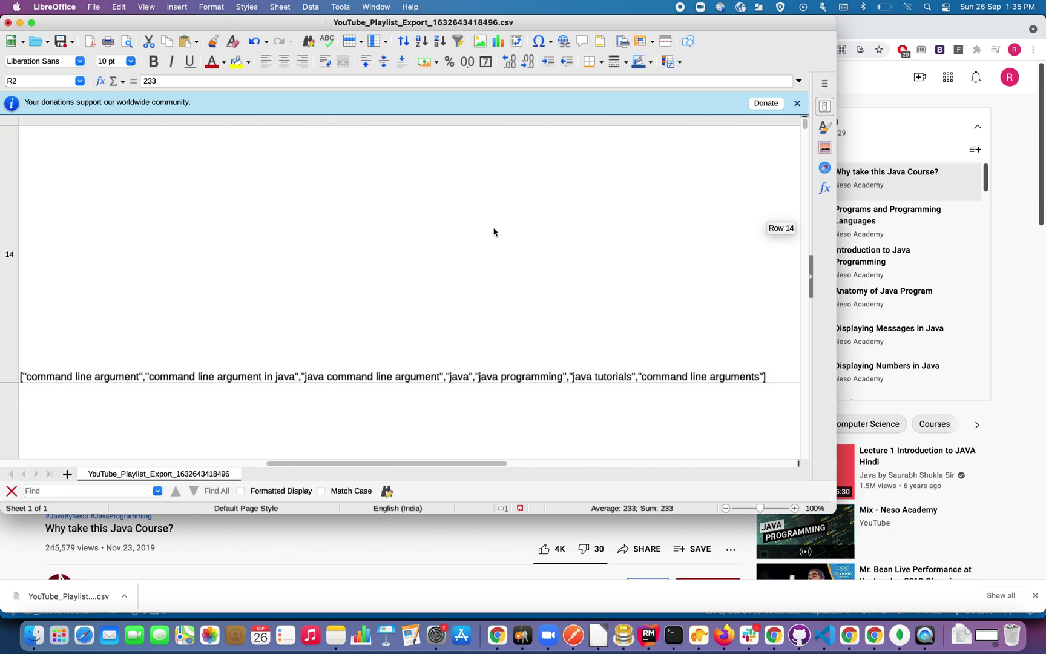
scroll(493, 232, left, 5)
scroll(494, 232, down, 10)
scroll(493, 232, down, 2)
scroll(494, 231, down, 10)
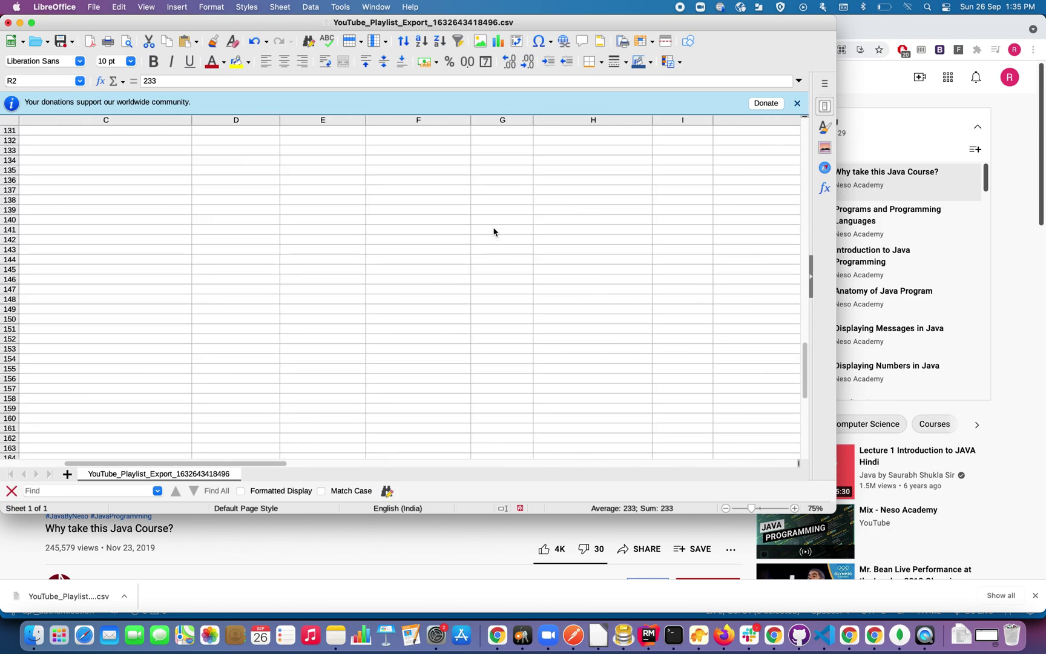
scroll(493, 232, up, 8)
scroll(493, 231, up, 5)
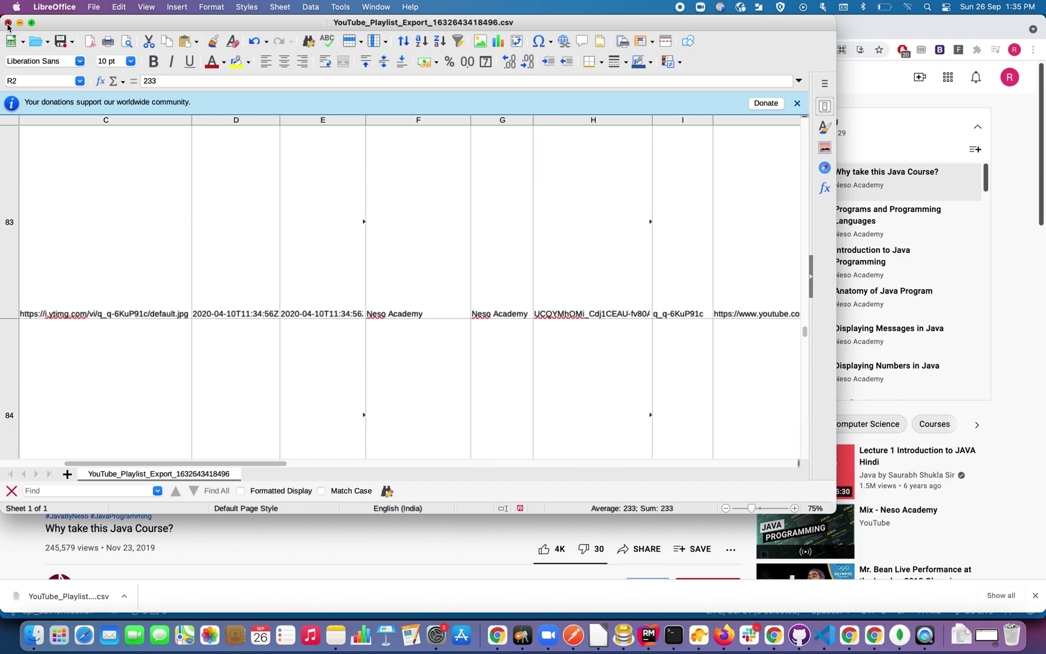